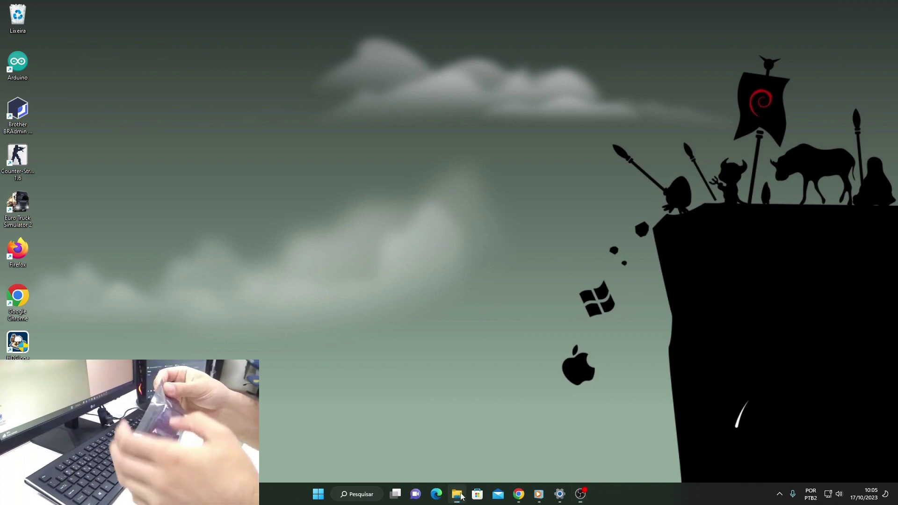
Open the Downloads folder and extract the VOLANTE CASEIRO FFTech archive into a folder of the same name
right_click(461, 496)
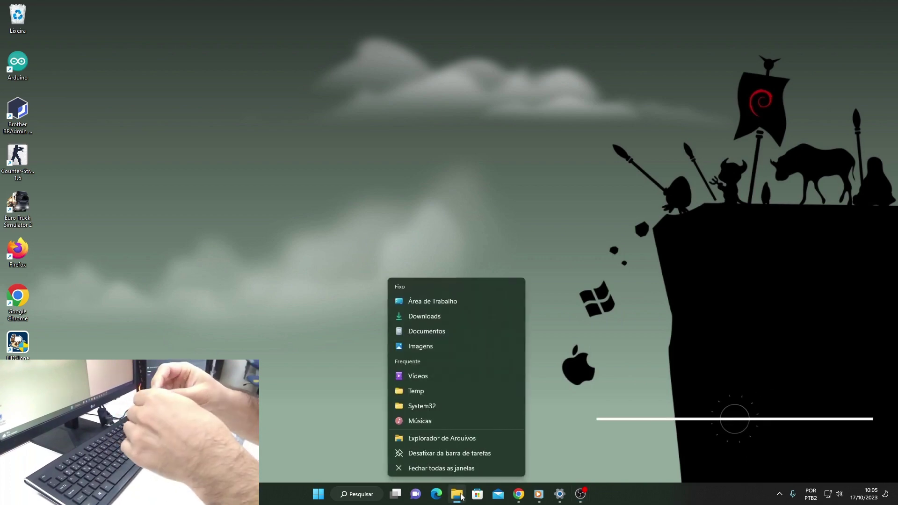
left_click(463, 314)
left_click(216, 155)
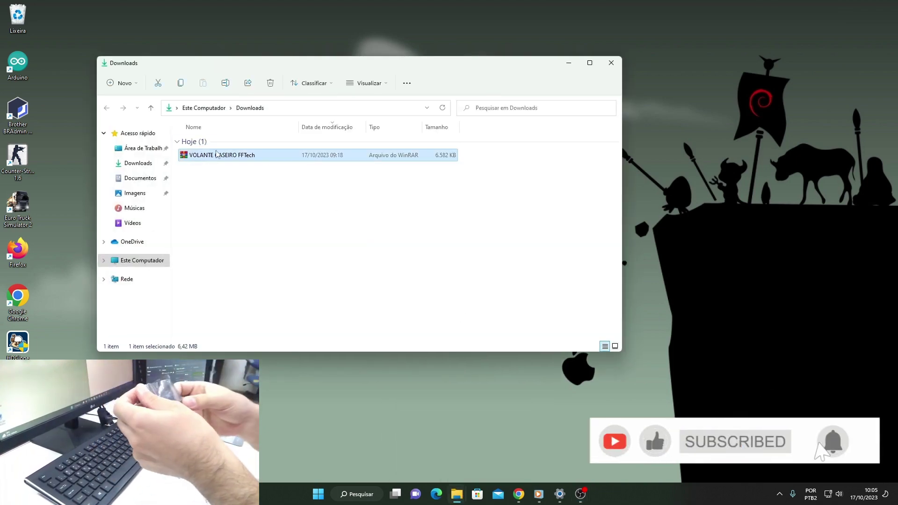
right_click(243, 155)
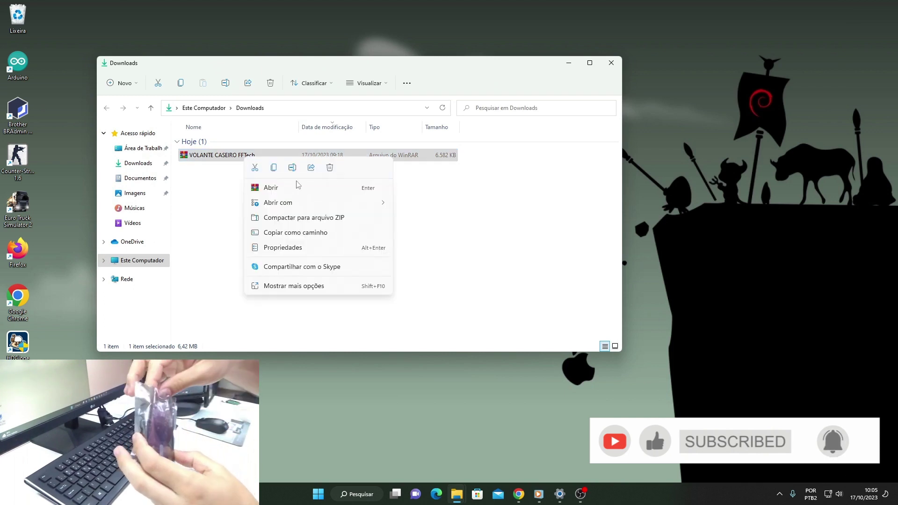
left_click(295, 286)
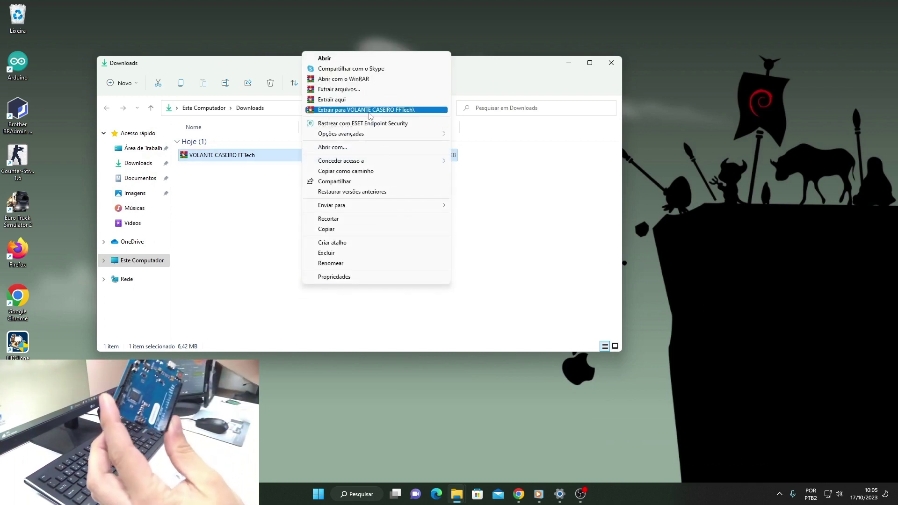
left_click(411, 111)
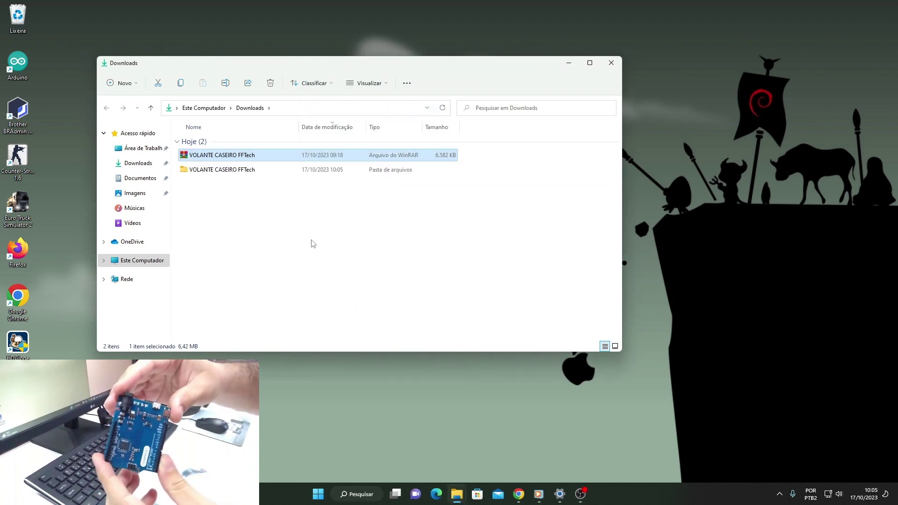
Open the inner VOLANTE CASEIRO FFTech folder of the extracted files and snap its window to the right half of the desktop
double_click(241, 172)
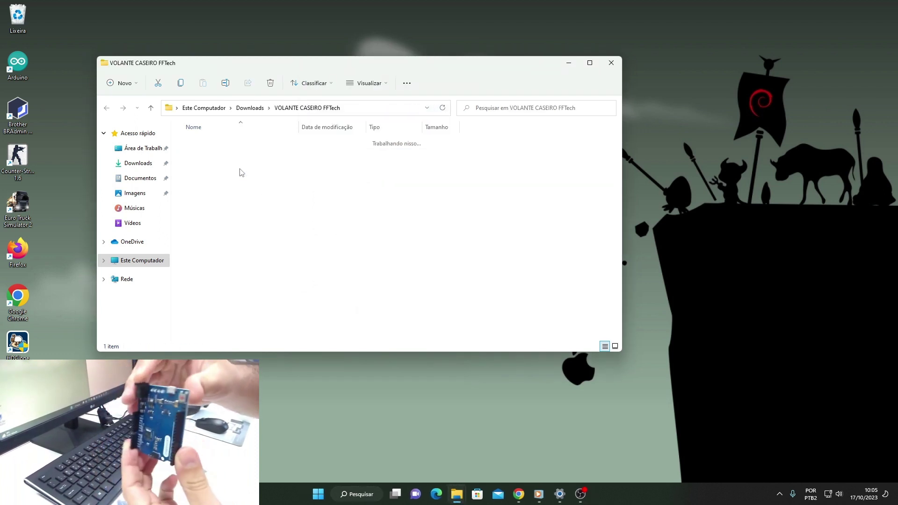
left_click(232, 146)
double_click(233, 143)
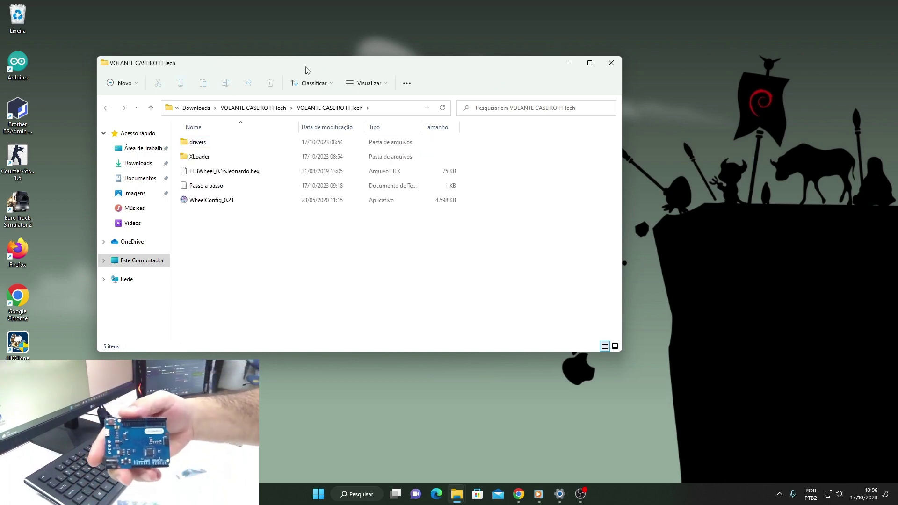
key("super+Right")
left_click(726, 311)
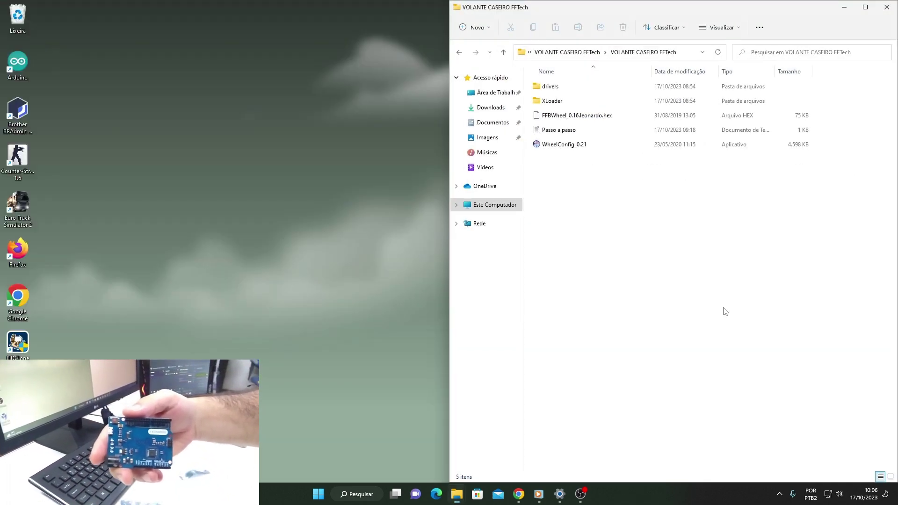
Look through the contents of the drivers and XLoader folders and return to the VOLANTE CASEIRO FFTech folder
left_click(600, 89)
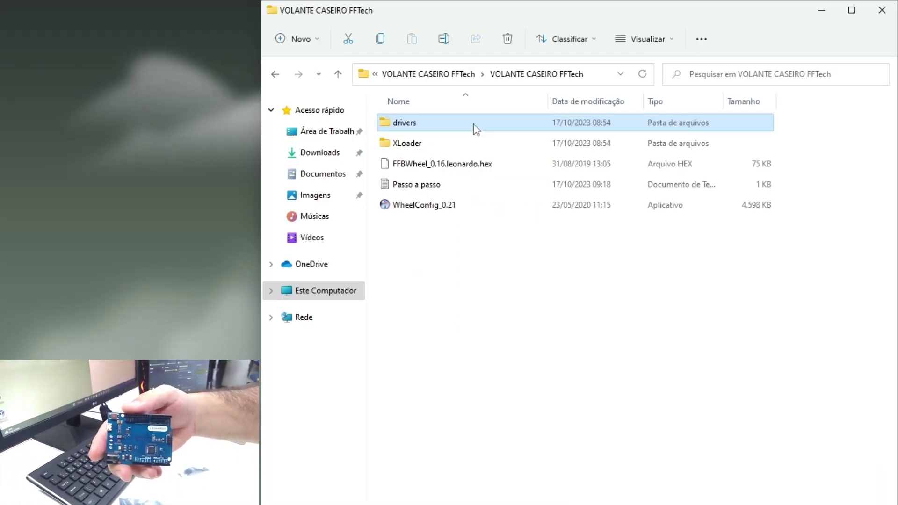
double_click(473, 123)
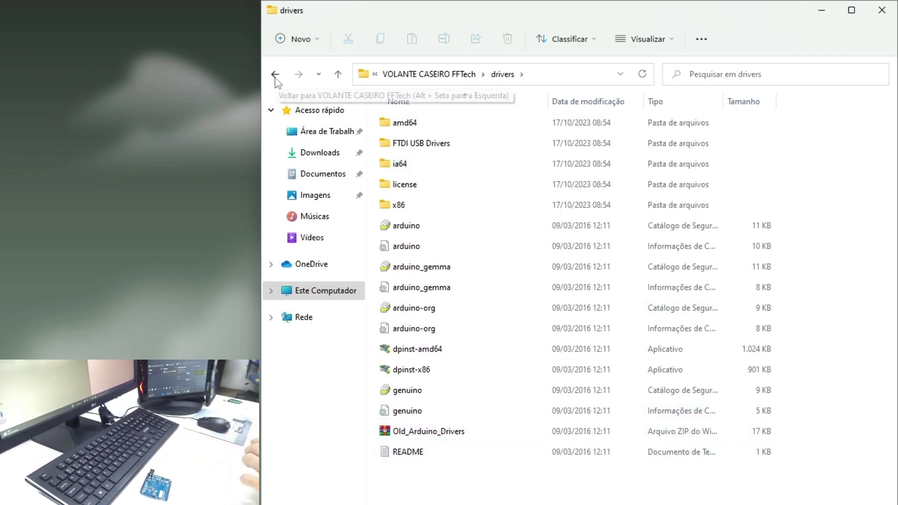
left_click(276, 77)
double_click(469, 145)
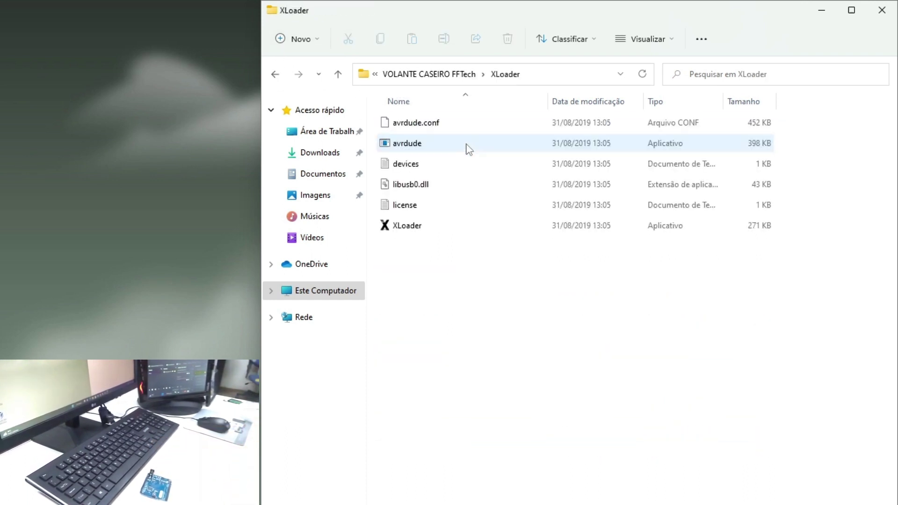
left_click(281, 76)
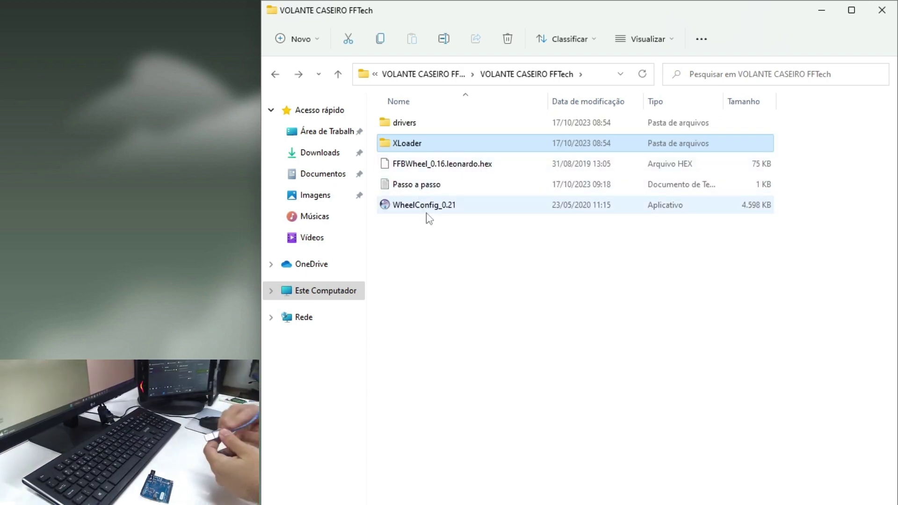
left_click(510, 305)
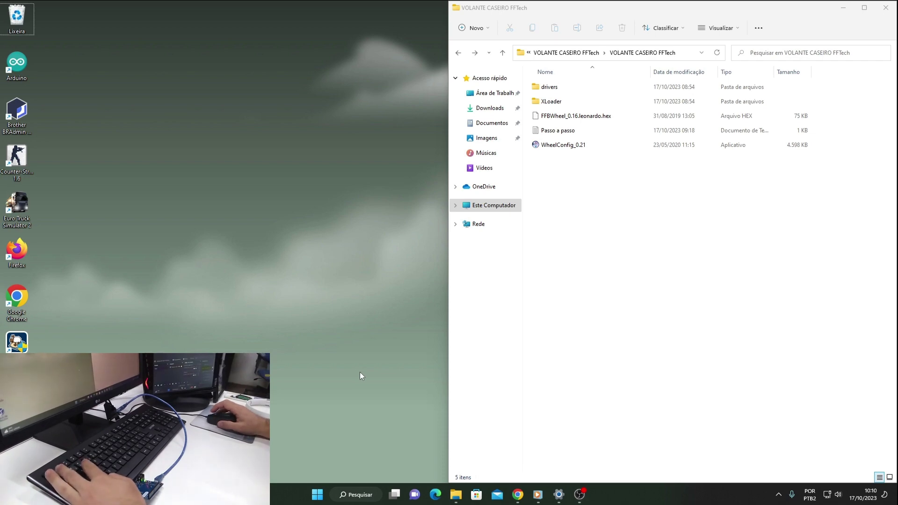
Open Device Manager from the hardware section of the advanced system properties
key("super+e")
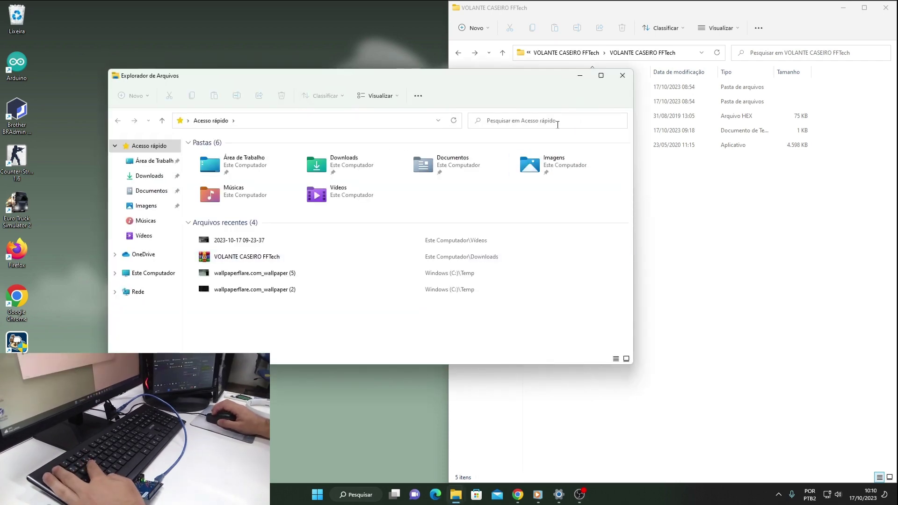
left_click(622, 80)
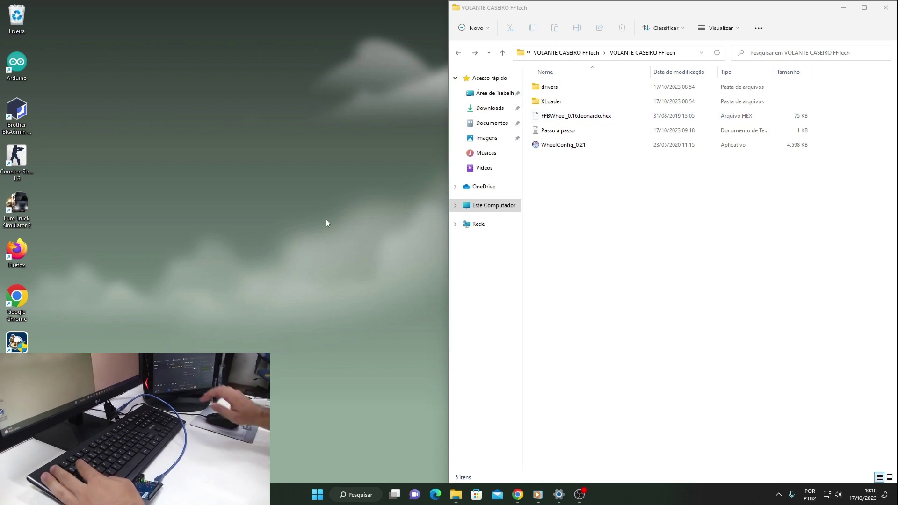
key("super+Pause")
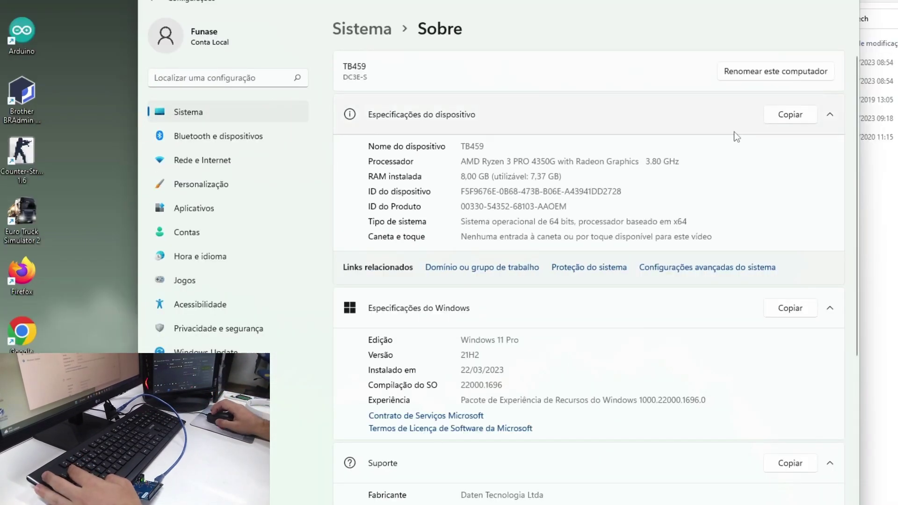
left_click(711, 271)
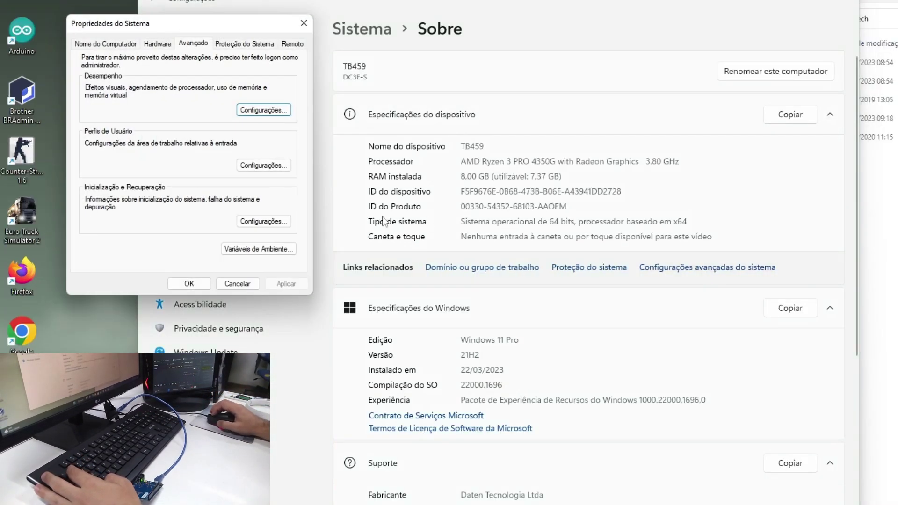
left_click(157, 44)
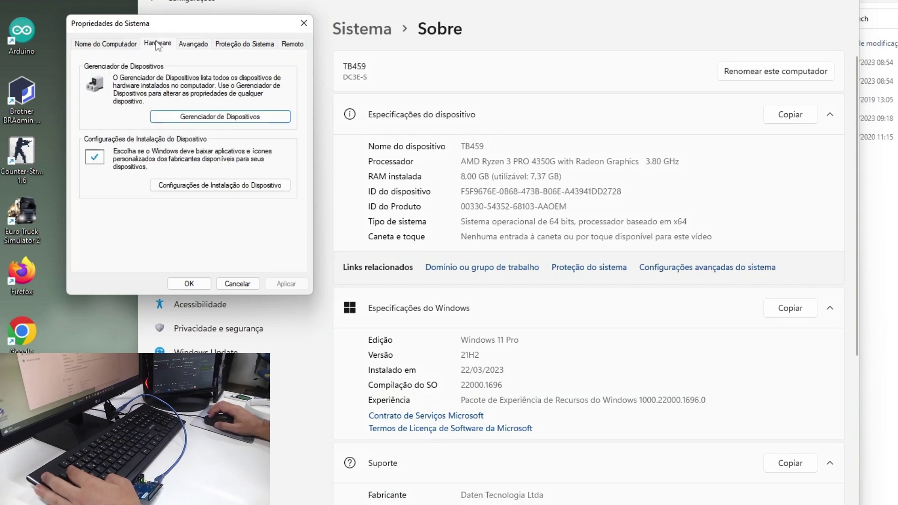
left_click(204, 117)
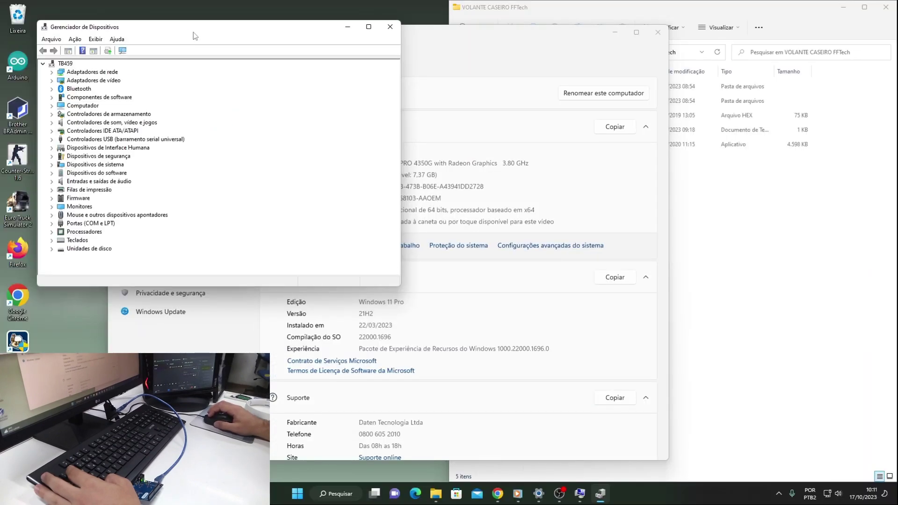
Arrange Device Manager on the left half of the desktop beside the VOLANTE CASEIRO FFTech folder window
double_click(190, 33)
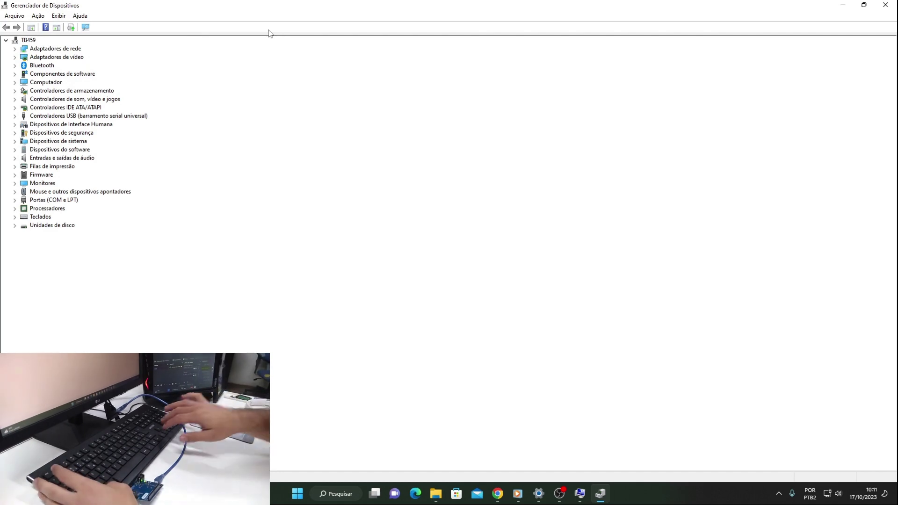
key("super+Left")
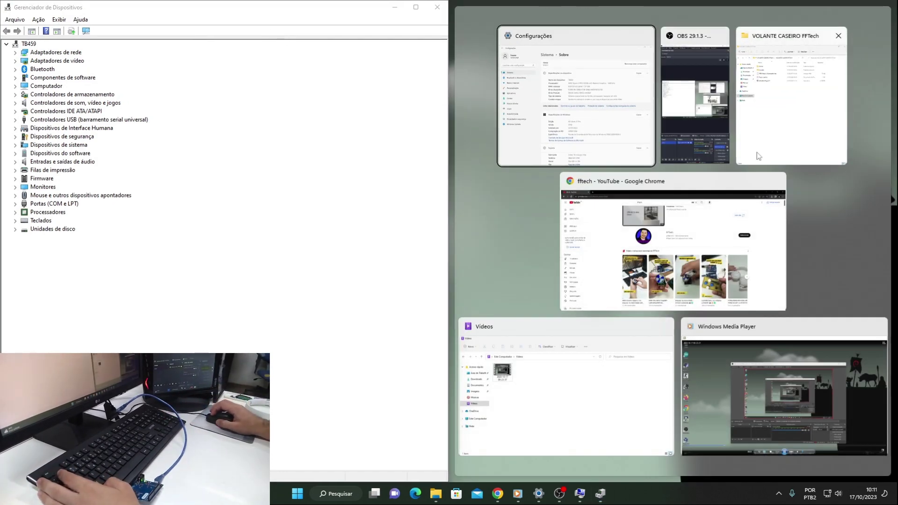
left_click(810, 102)
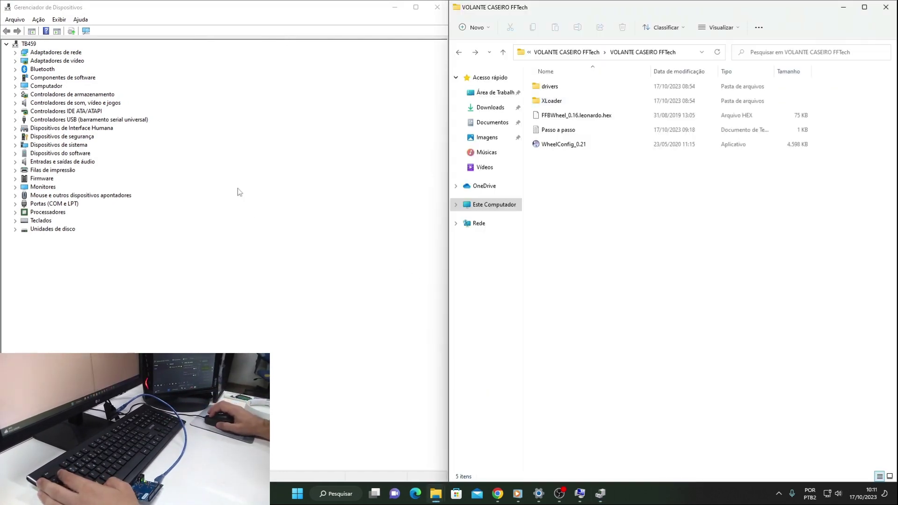
Start a manual driver update for the Arduino Leonardo under Portas (COM e LPT) and open the folder selection for its drivers
left_click(15, 204)
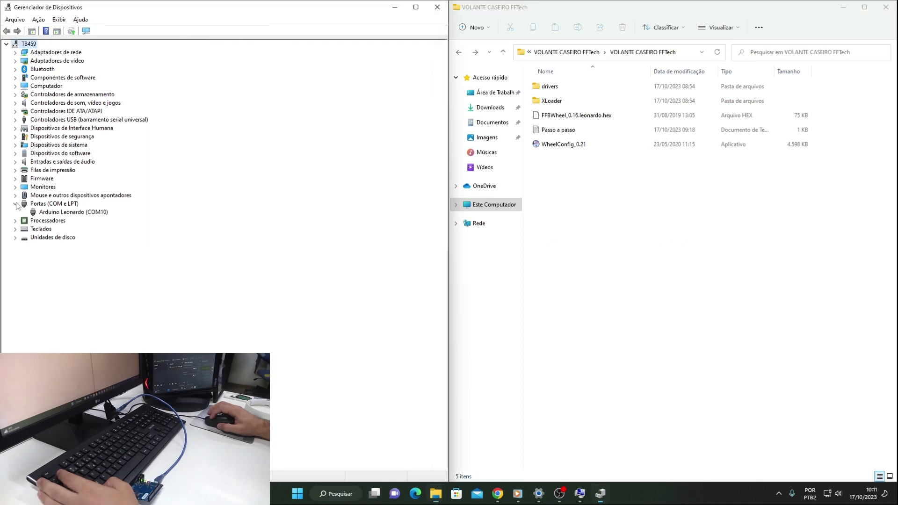
left_click(54, 213)
right_click(80, 213)
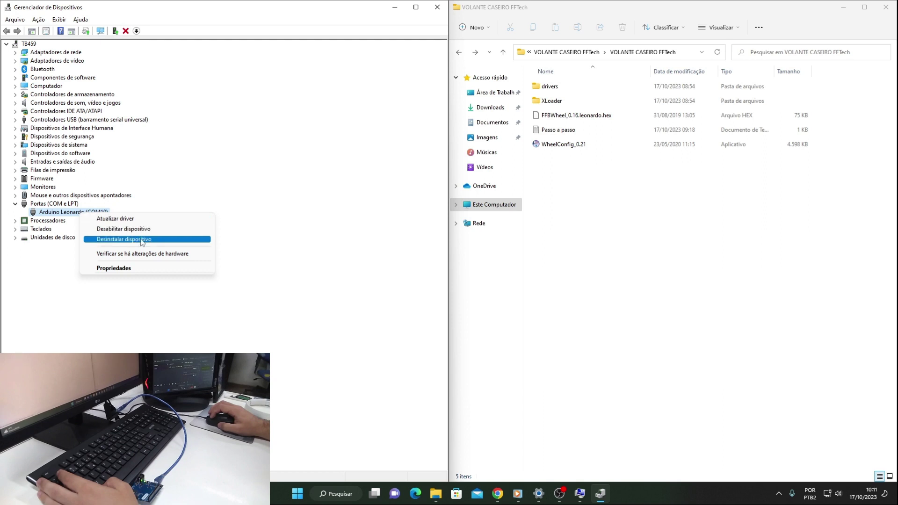
left_click(133, 219)
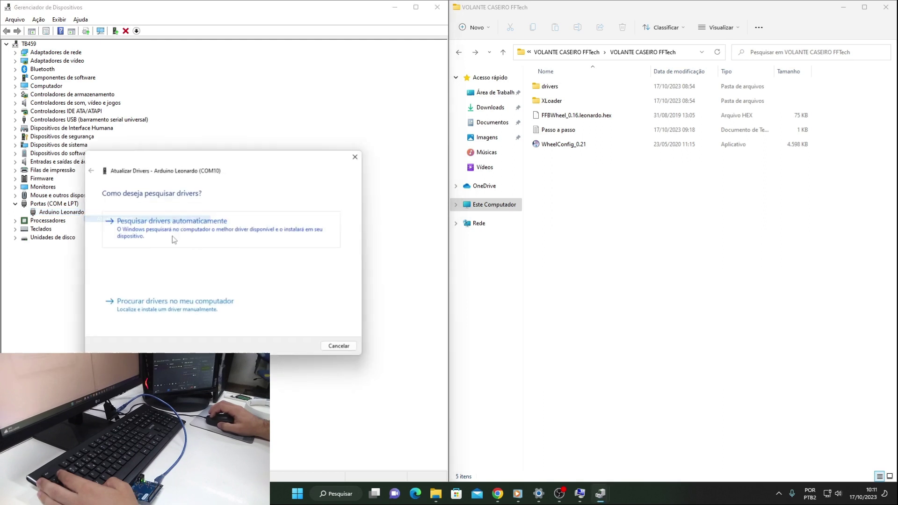
left_click(206, 317)
left_click(307, 229)
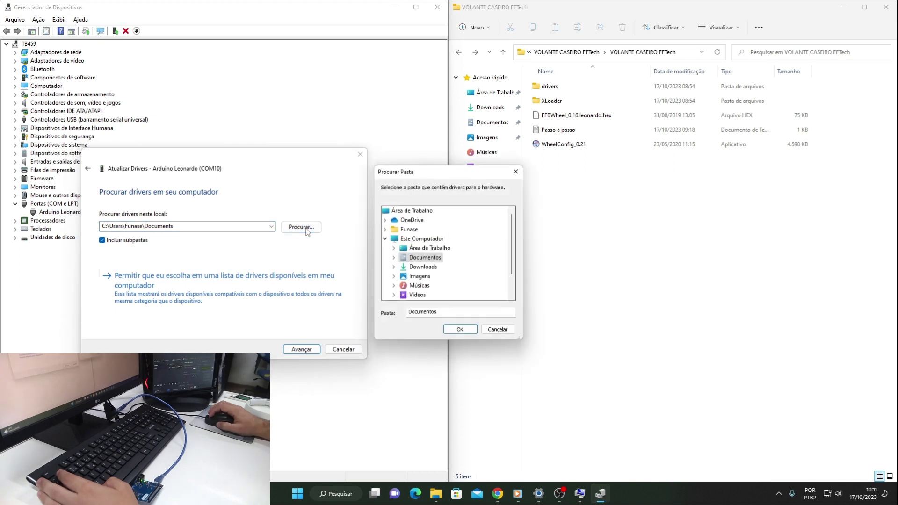
Open the drivers folder inside VOLANTE CASEIRO FFTech and copy its full path
left_click(685, 55)
left_click(686, 55)
double_click(566, 88)
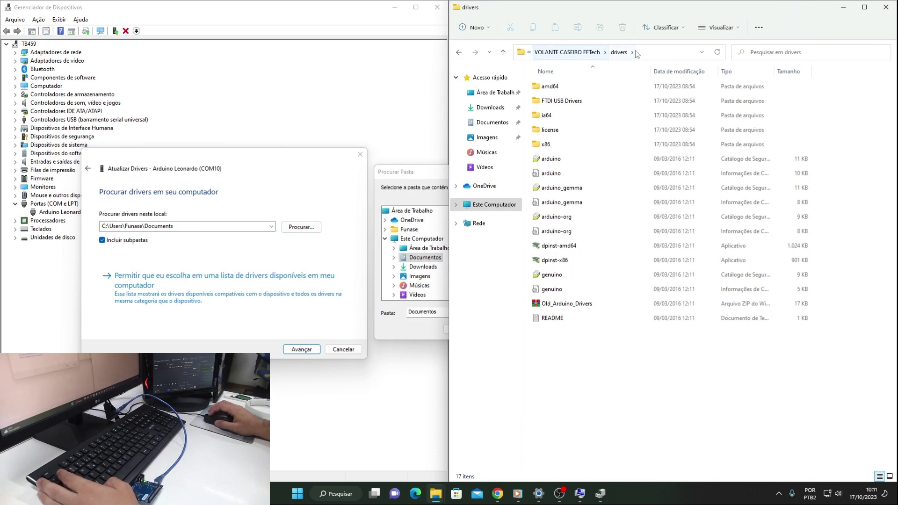
left_click(638, 53)
right_click(640, 52)
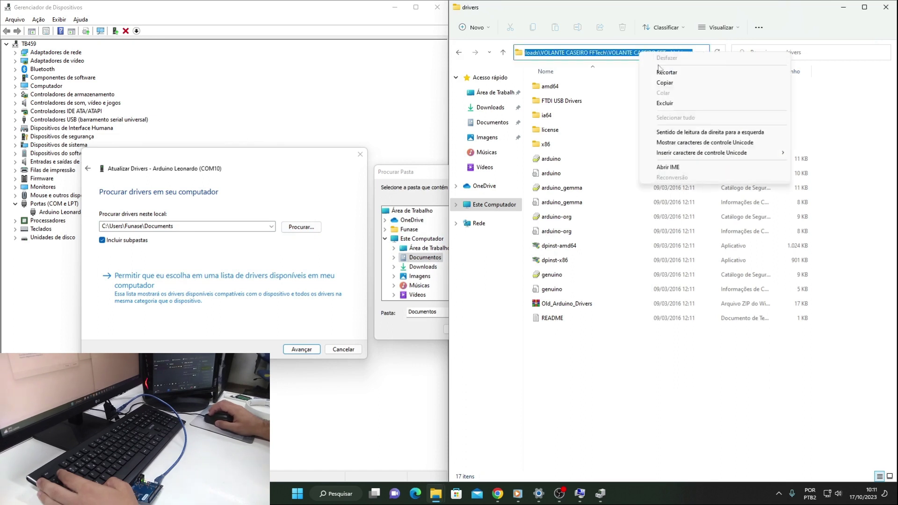
left_click(674, 89)
Set the driver search location to the copied path of the drivers folder and confirm that folder in the folder selection
left_click(417, 181)
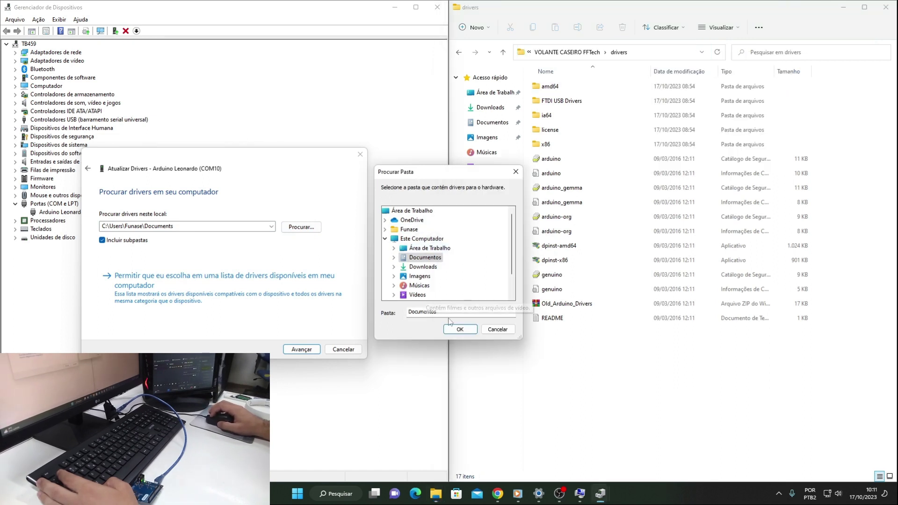
left_click(497, 333)
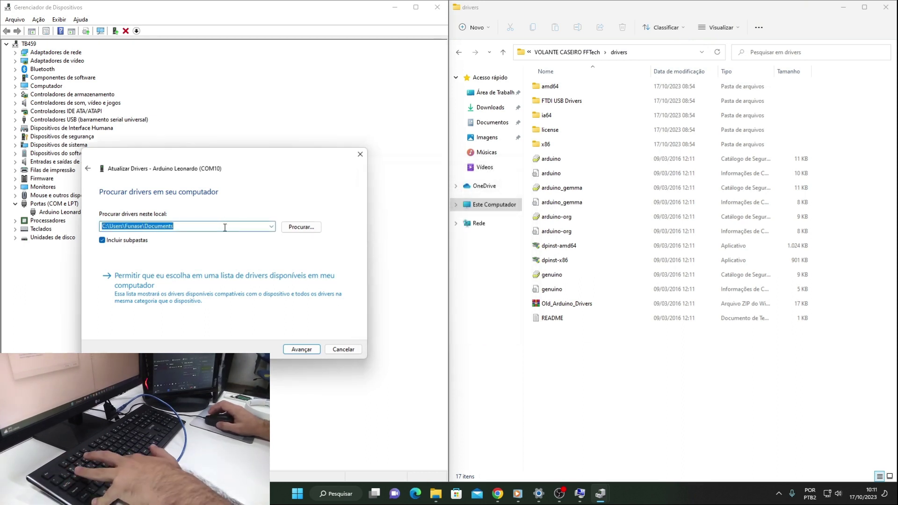
type("C:\\Users\\Funase\\Downloads\\VOLANTE CASEIRO FFTech\\VOLANTE CASEIRO FFTech\\drivers")
left_click(303, 229)
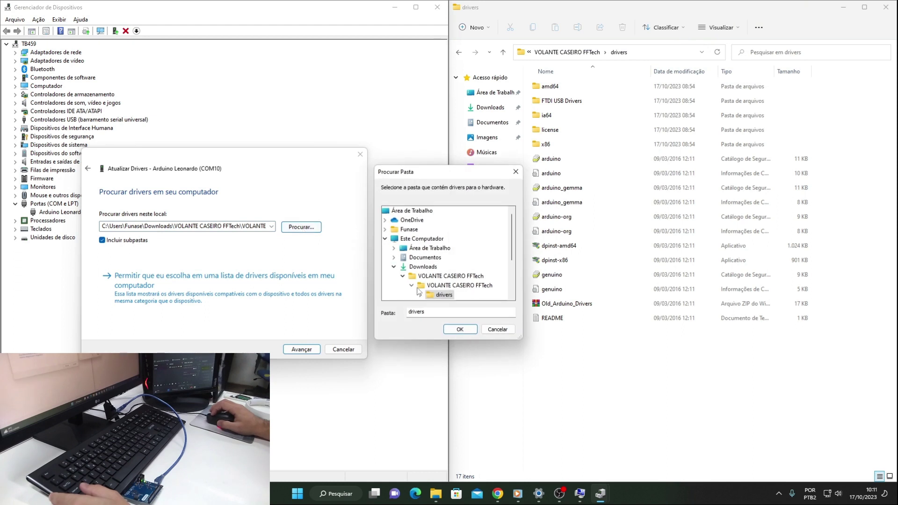
left_click(459, 330)
key("ctrl+c")
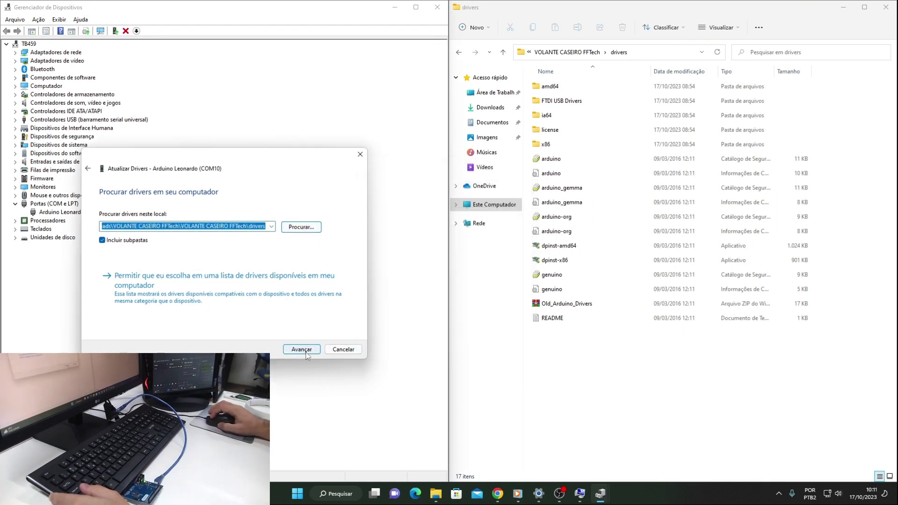
Run the Arduino Leonardo driver update through to its end and return the file window to the VOLANTE CASEIRO FFTech folder
left_click(306, 352)
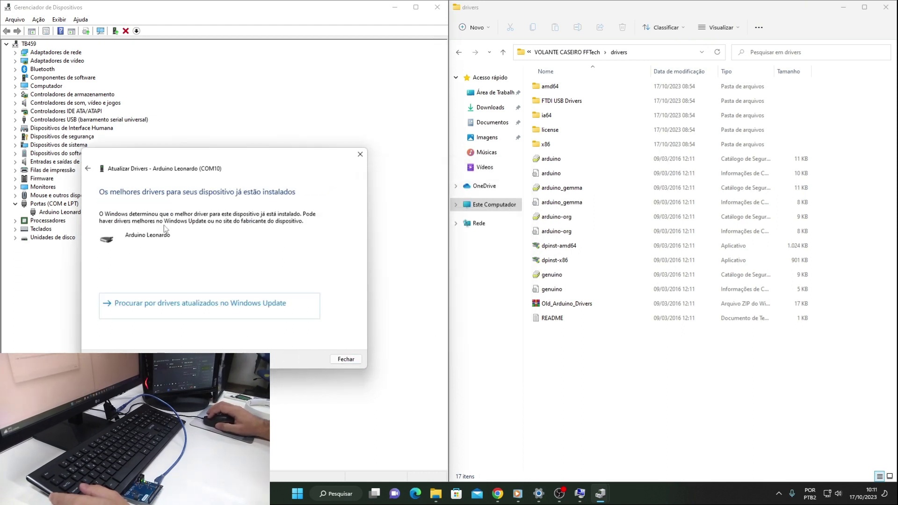
left_click(346, 360)
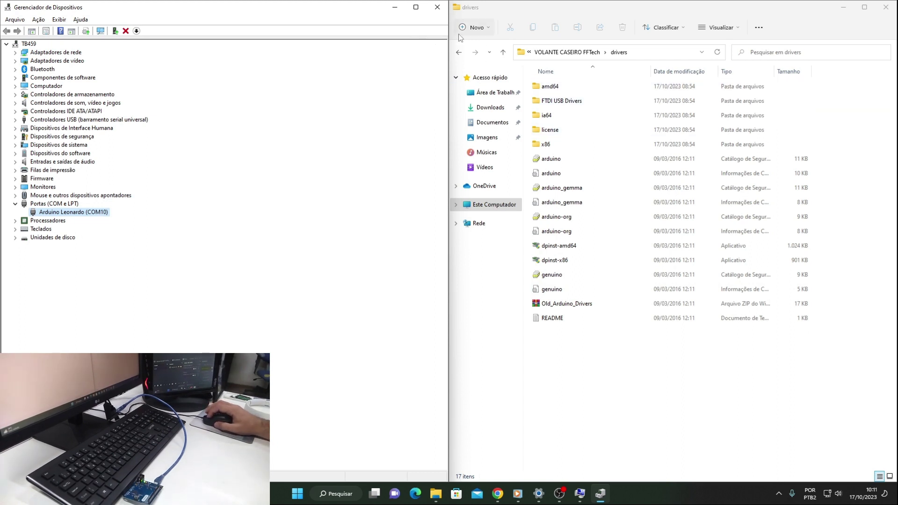
left_click(459, 52)
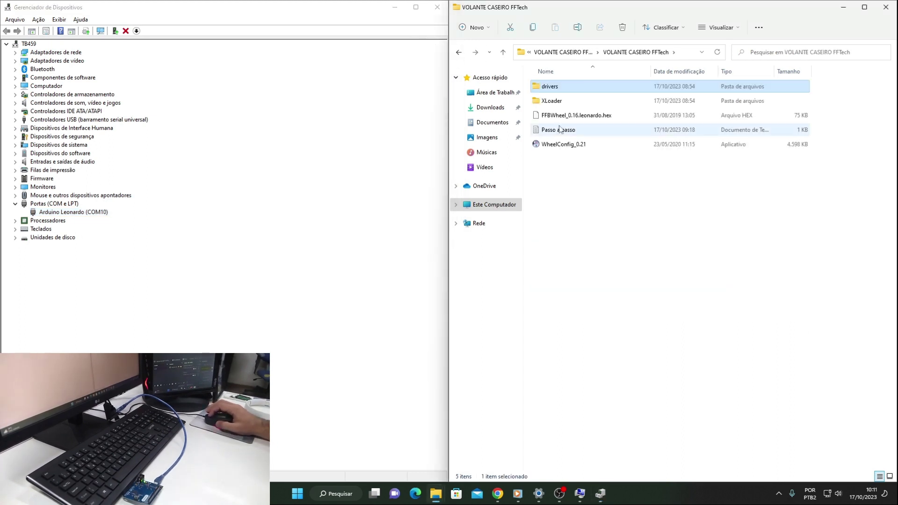
Launch XLoader from the XLoader folder and set its device to Leonardo(32U4) and its COM port to COM10
double_click(578, 100)
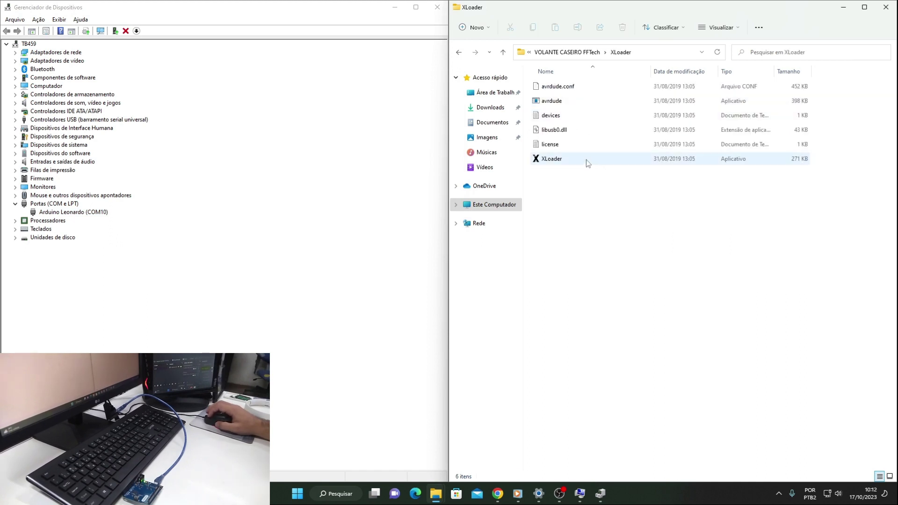
double_click(586, 159)
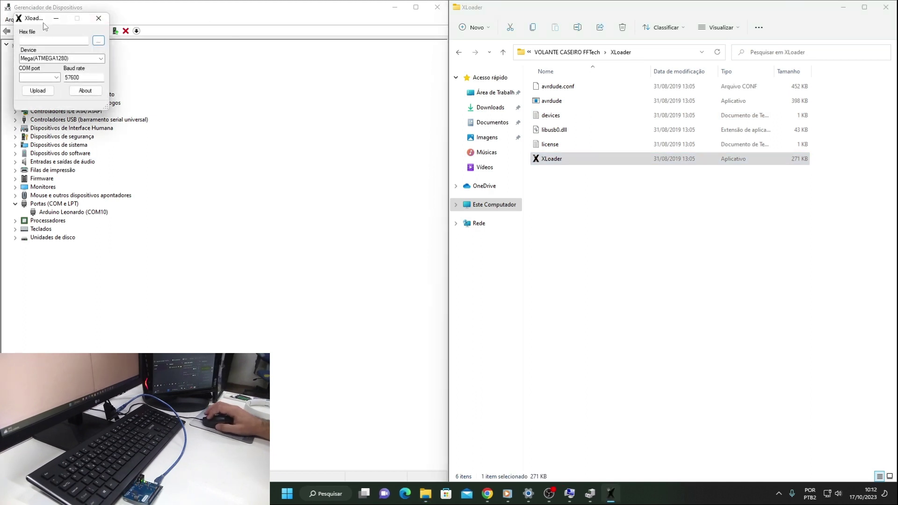
left_click_drag(43, 18, 549, 242)
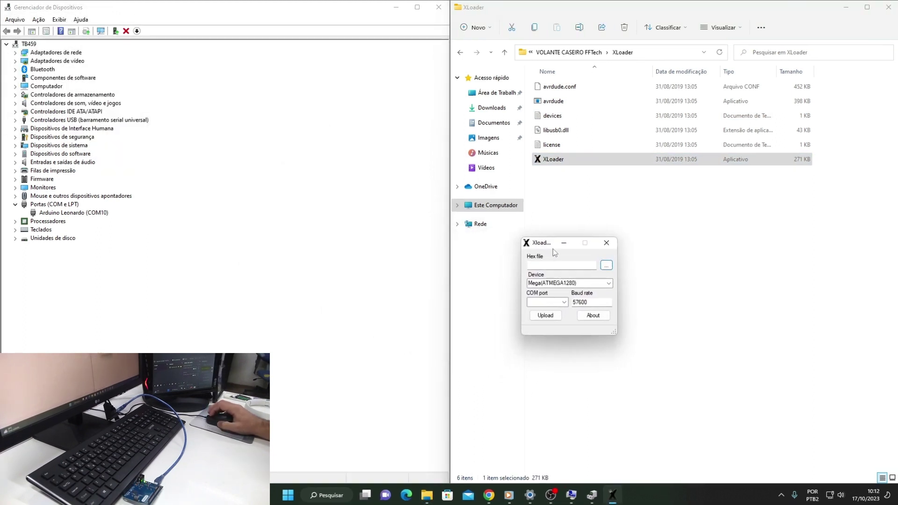
left_click(609, 284)
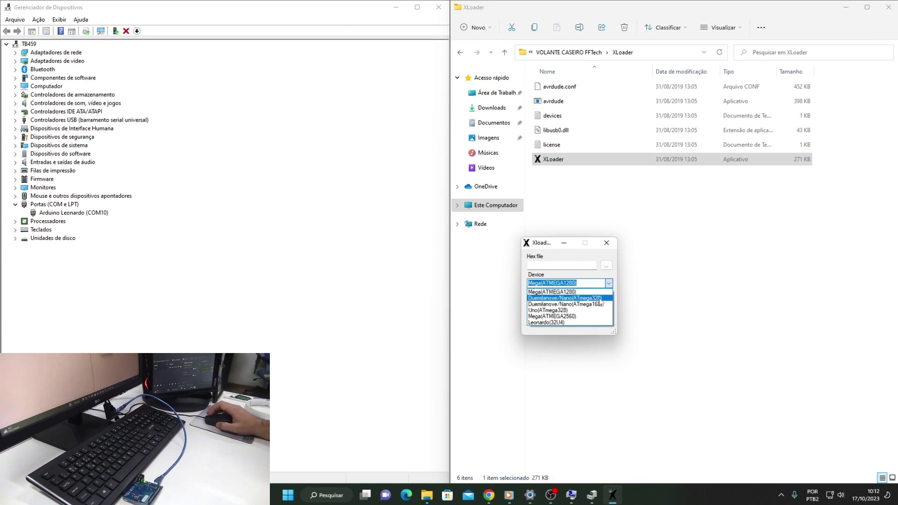
left_click(594, 323)
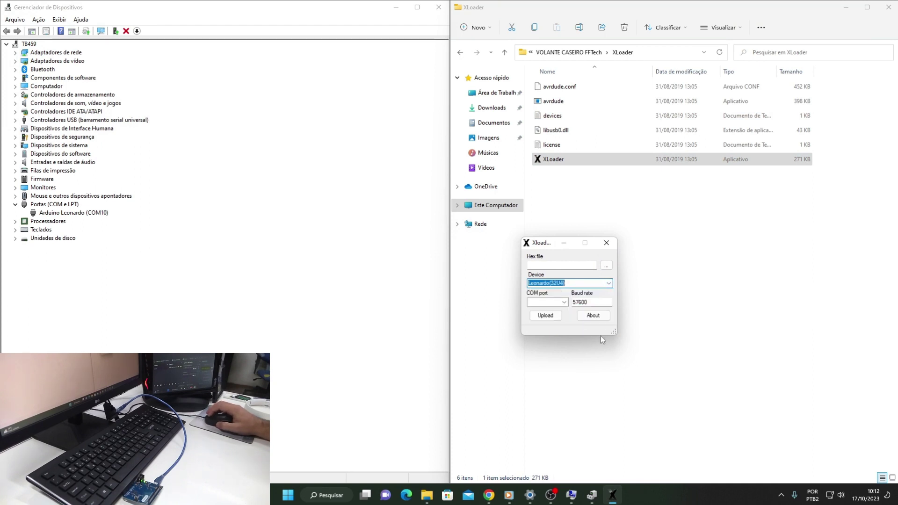
left_click(561, 311)
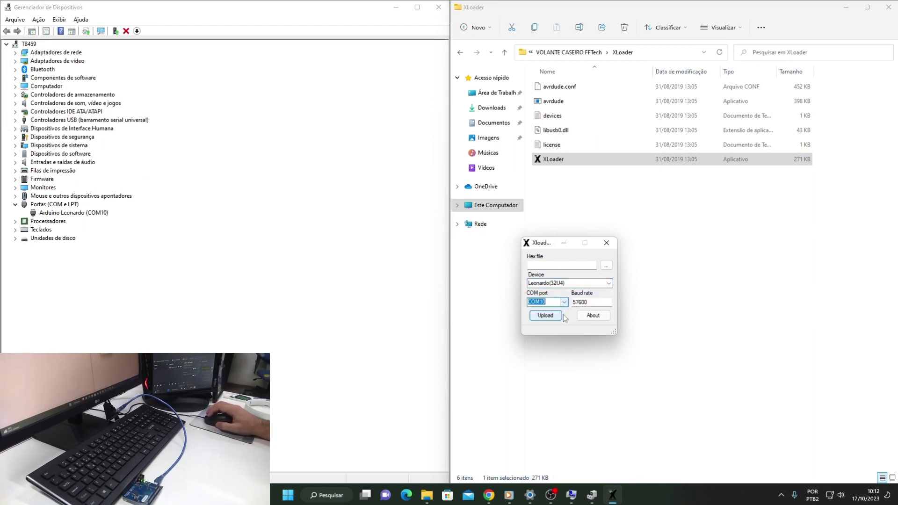
Open XLoader's hex file selection and copy the path of the VOLANTE CASEIRO FFTech folder from the file window
left_click(607, 266)
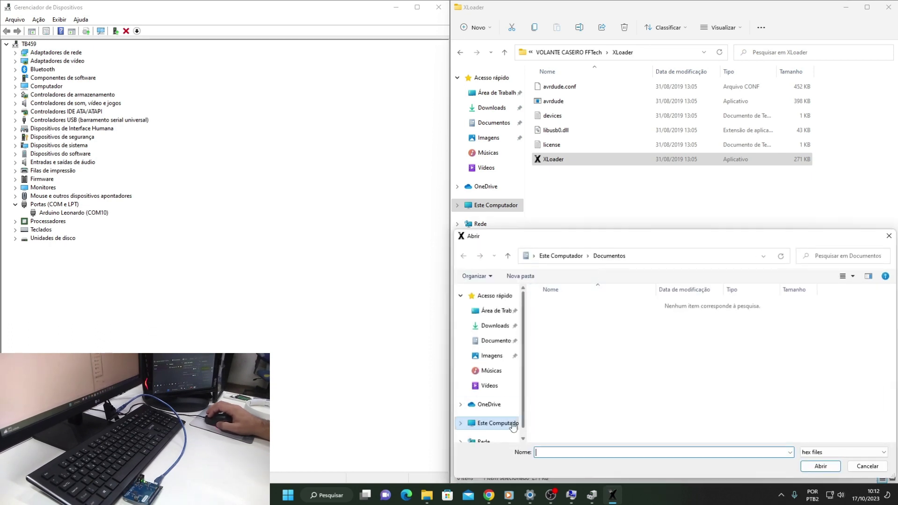
left_click(461, 54)
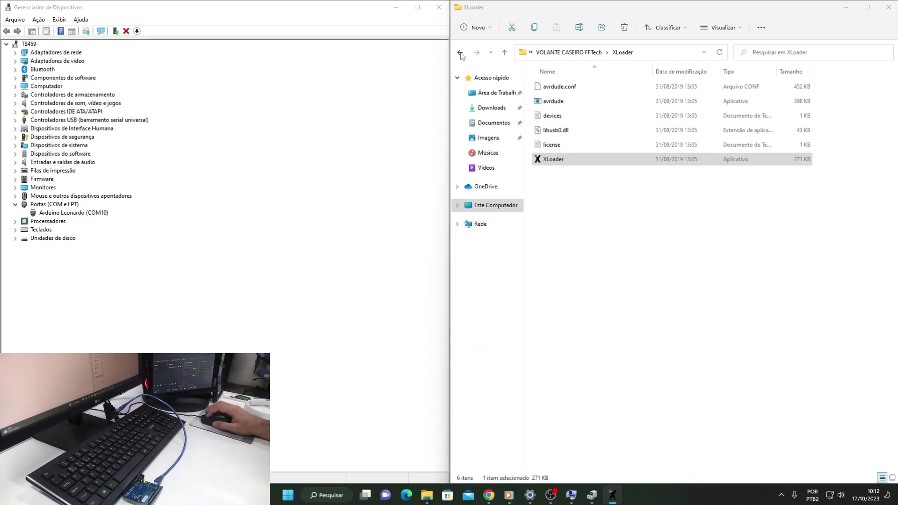
left_click(461, 53)
left_click(608, 50)
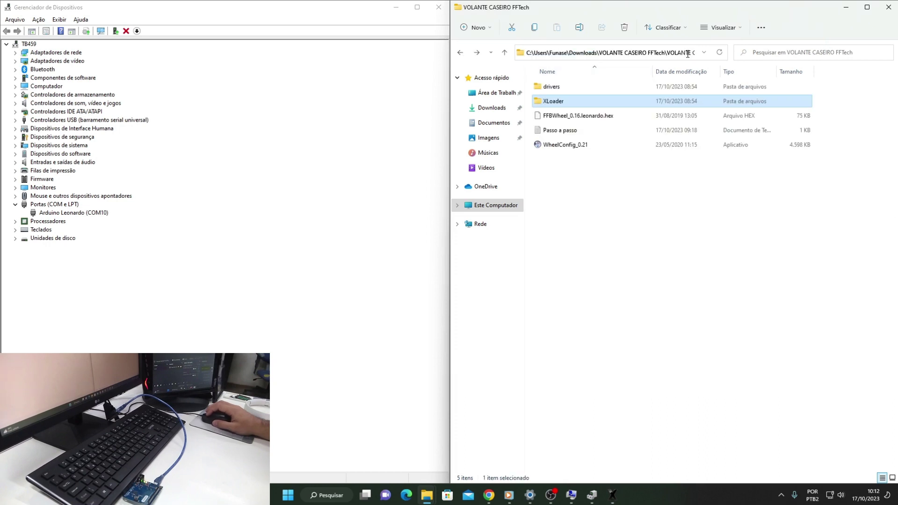
right_click(608, 51)
left_click(645, 88)
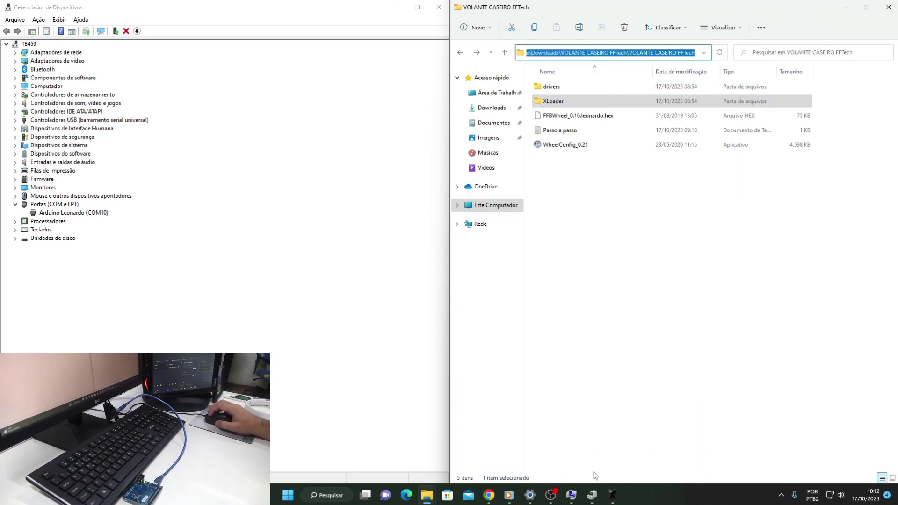
Go to the copied folder path in XLoader's file selection and load FFBWheel_0.16.leonardo.hex as the hex file
left_click(614, 501)
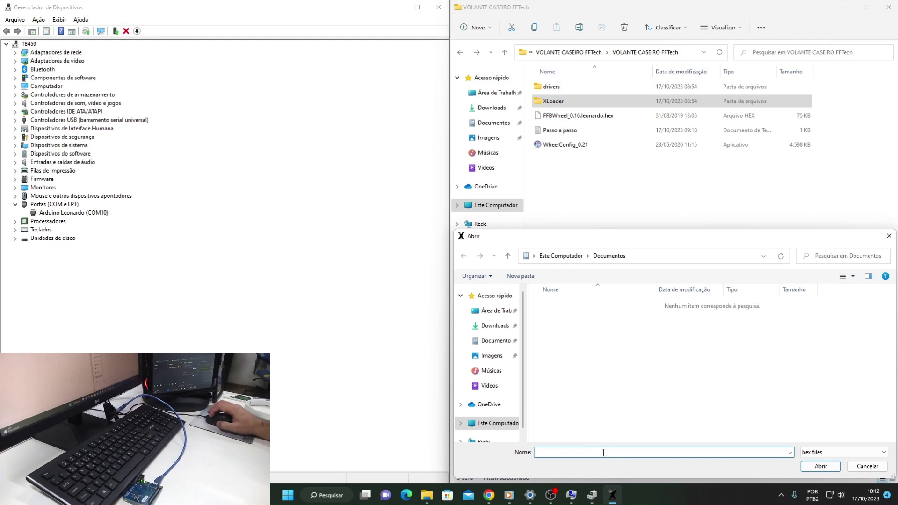
left_click(643, 258)
key("ctrl+v")
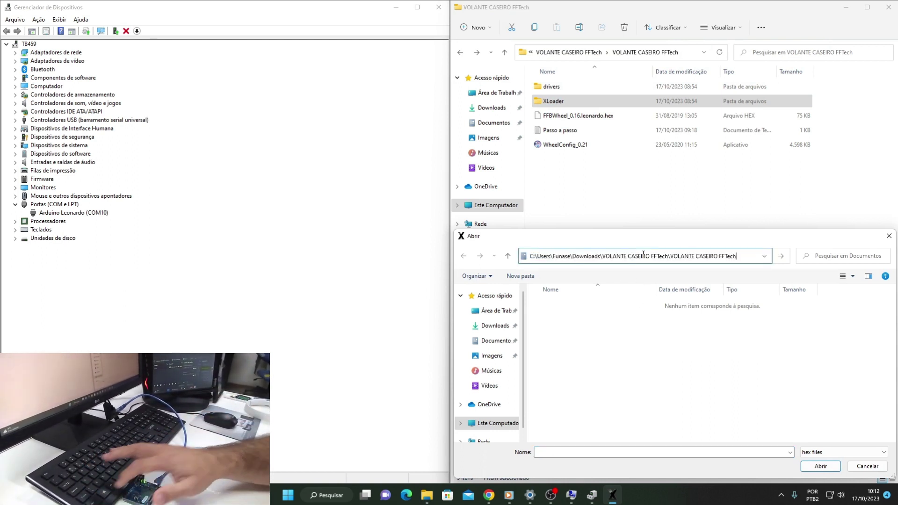
left_click(826, 468)
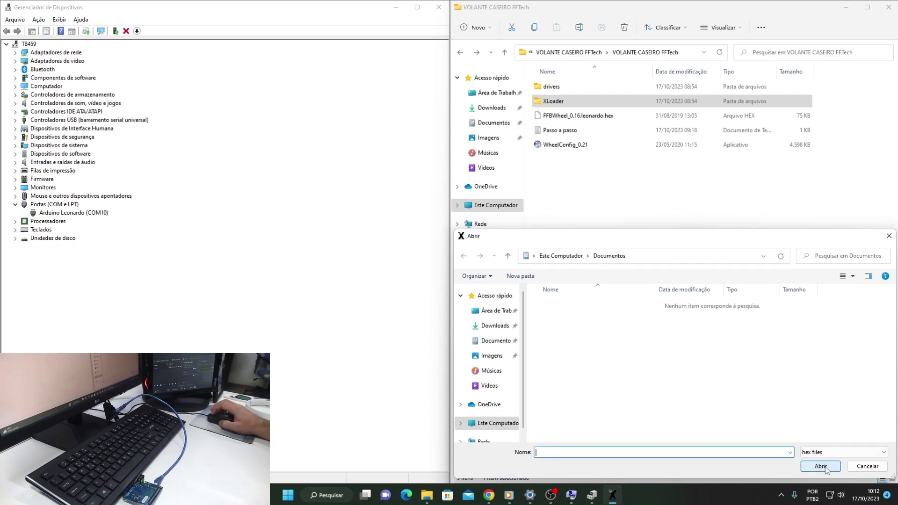
left_click(649, 267)
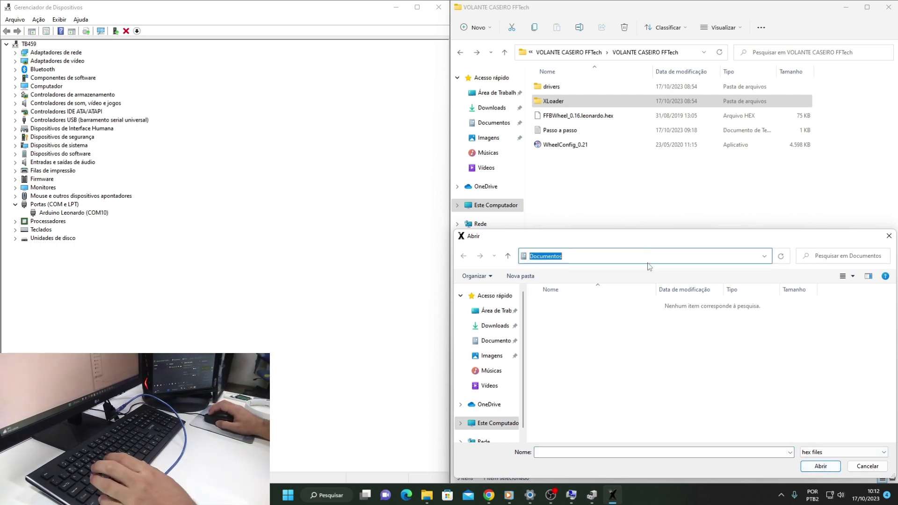
key("ctrl+v")
key("Return")
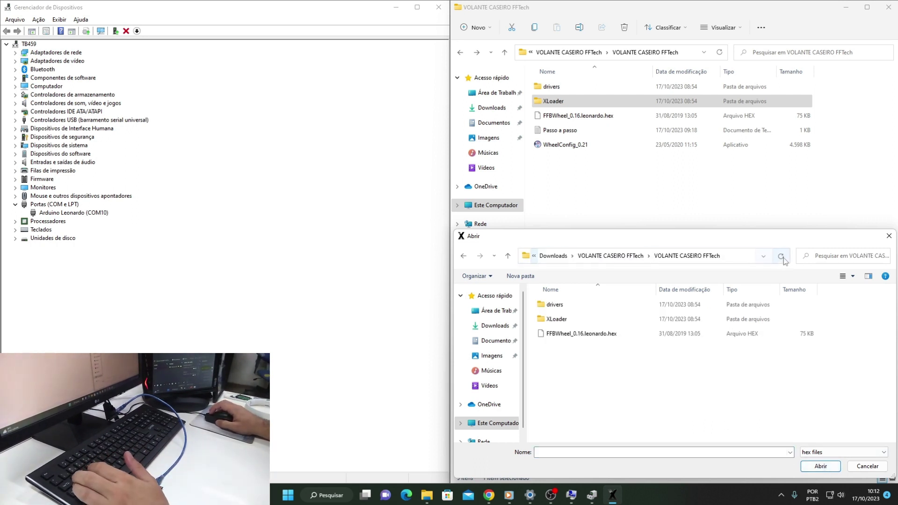
left_click(609, 336)
key("Return")
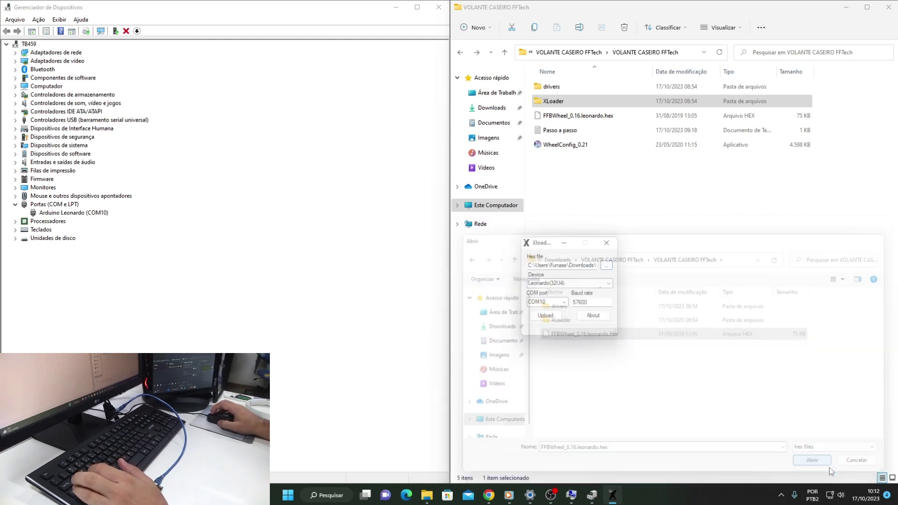
Set XLoader's COM port to the Arduino Leonardo bootloader's COM6, upload the hex file to the board and close XLoader
left_click_drag(544, 247, 351, 228)
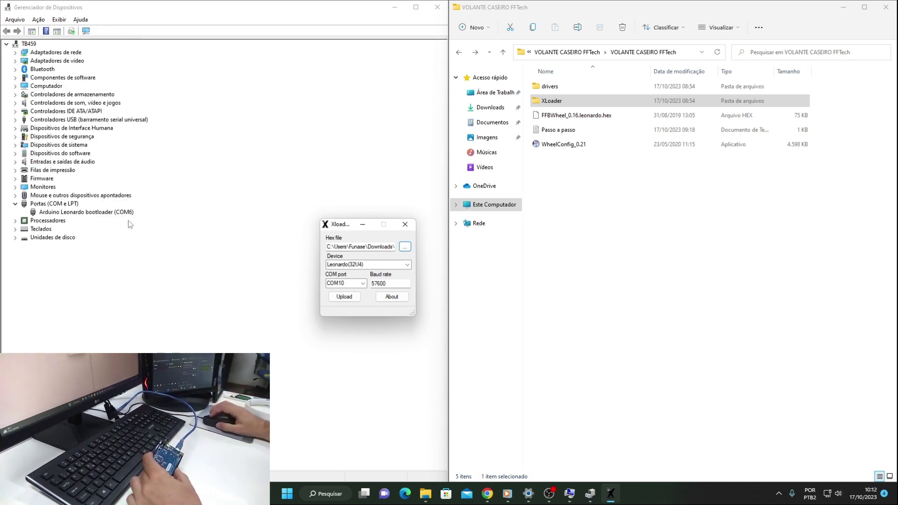
left_click(88, 213)
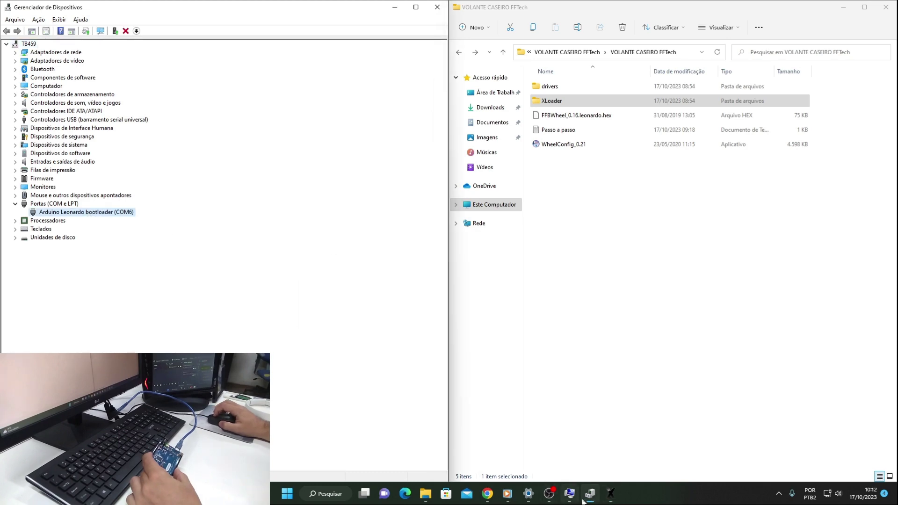
left_click(610, 494)
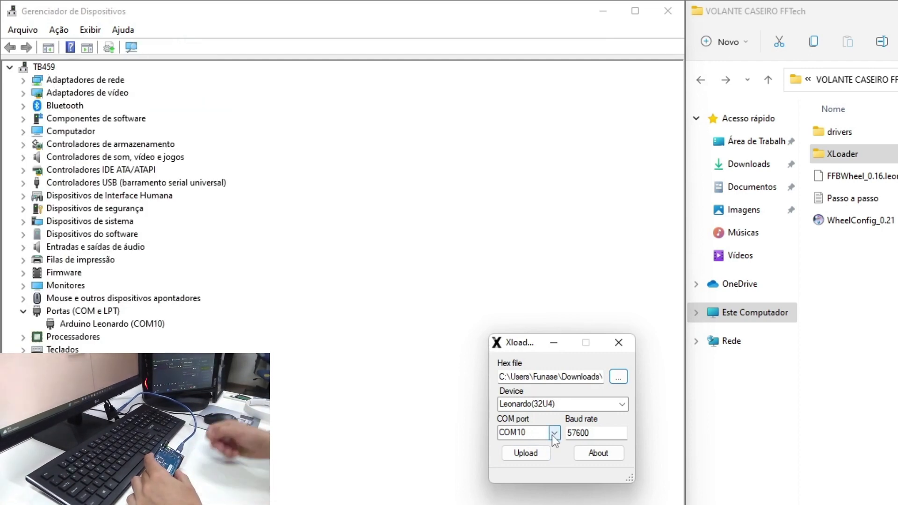
left_click(553, 434)
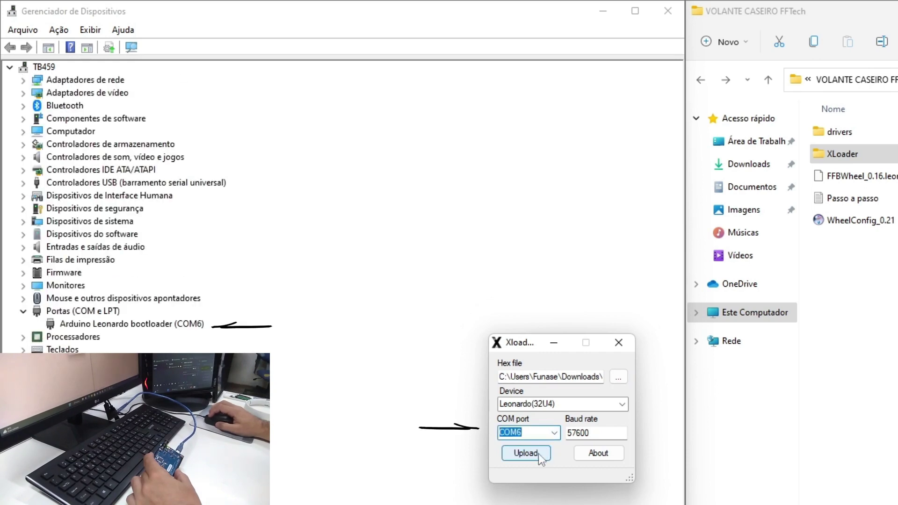
left_click(541, 457)
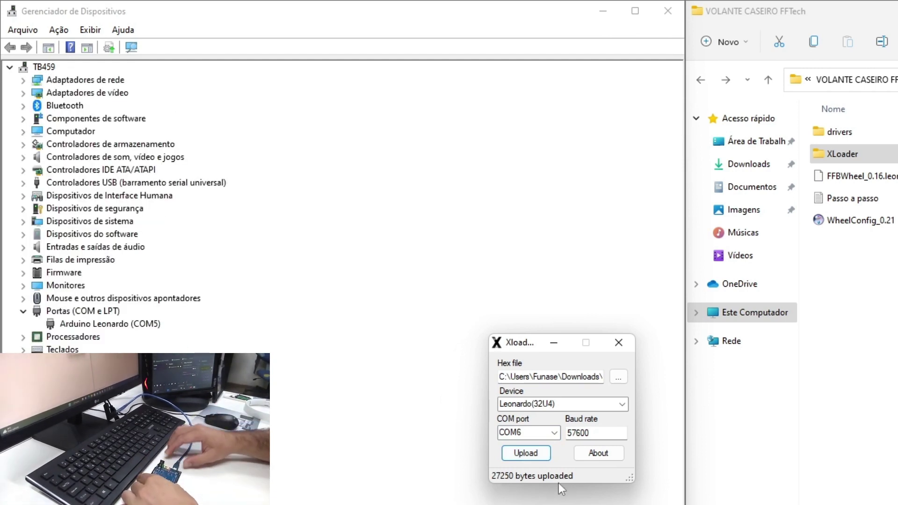
left_click(619, 342)
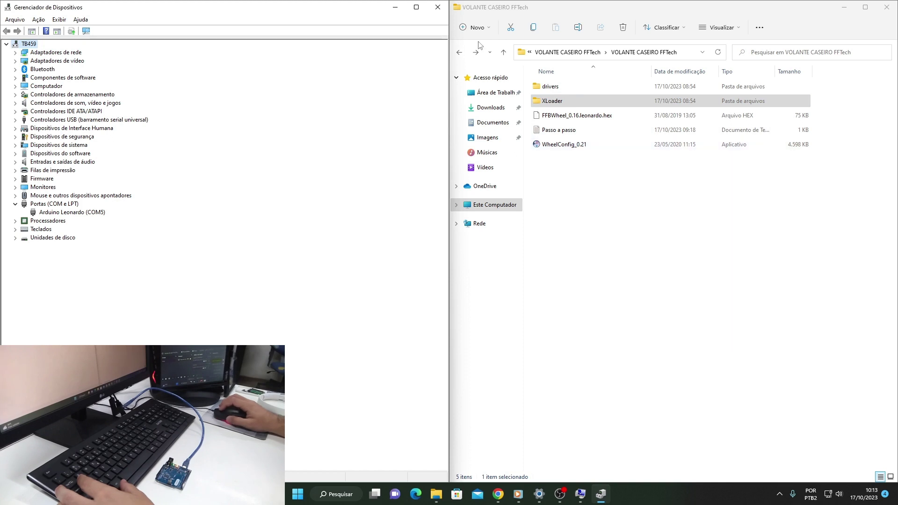
left_click(87, 214)
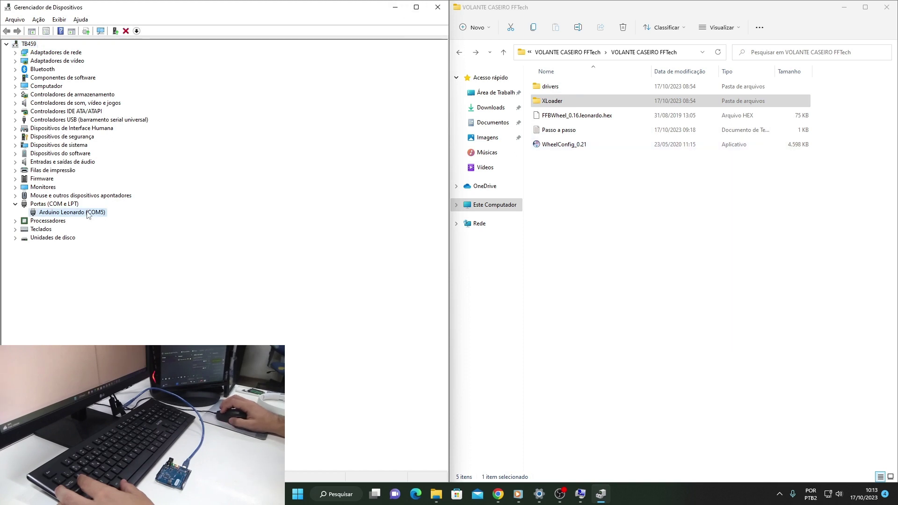
right_click(87, 213)
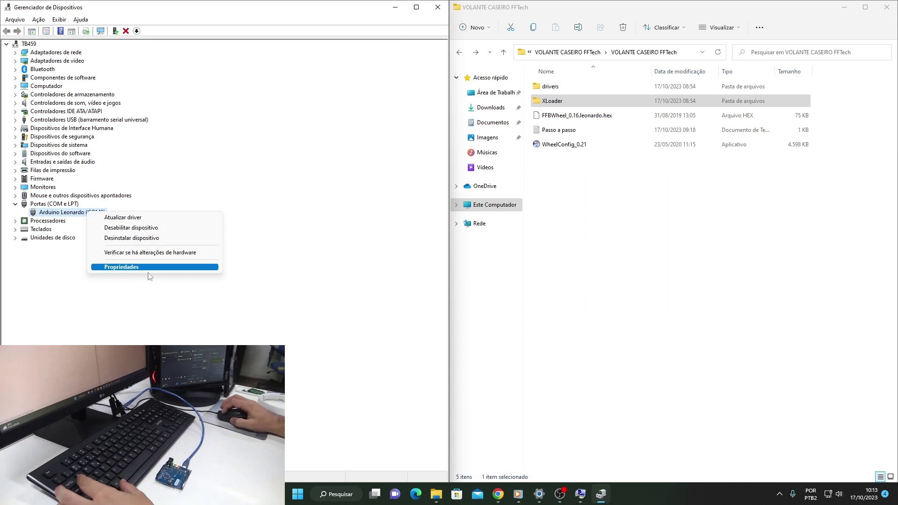
left_click(351, 265)
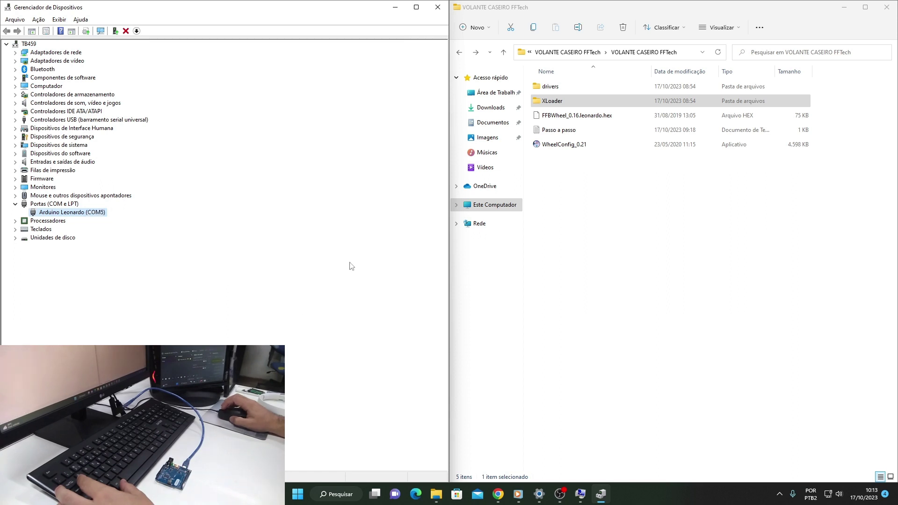
double_click(580, 144)
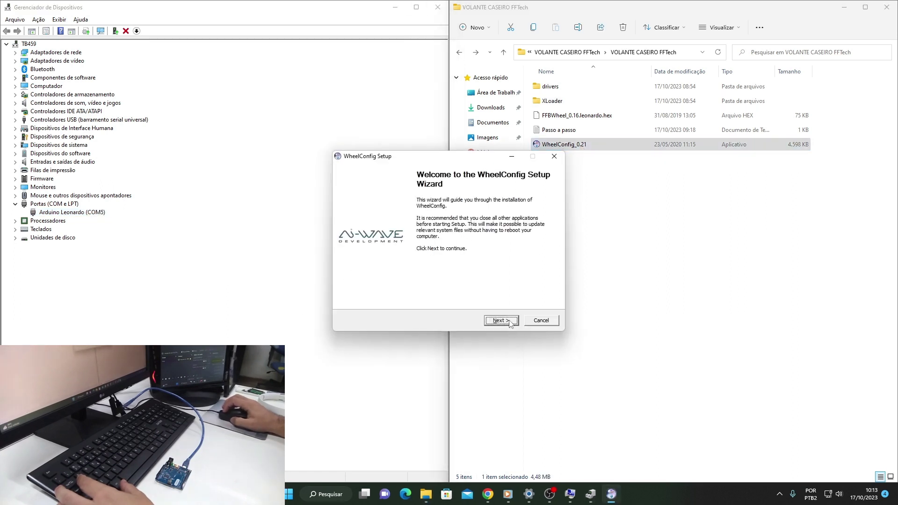
left_click(554, 157)
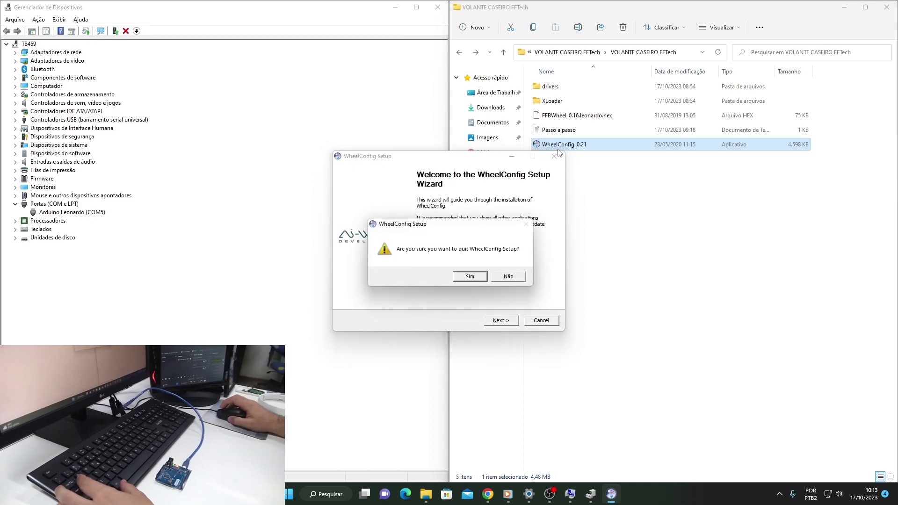
left_click(465, 278)
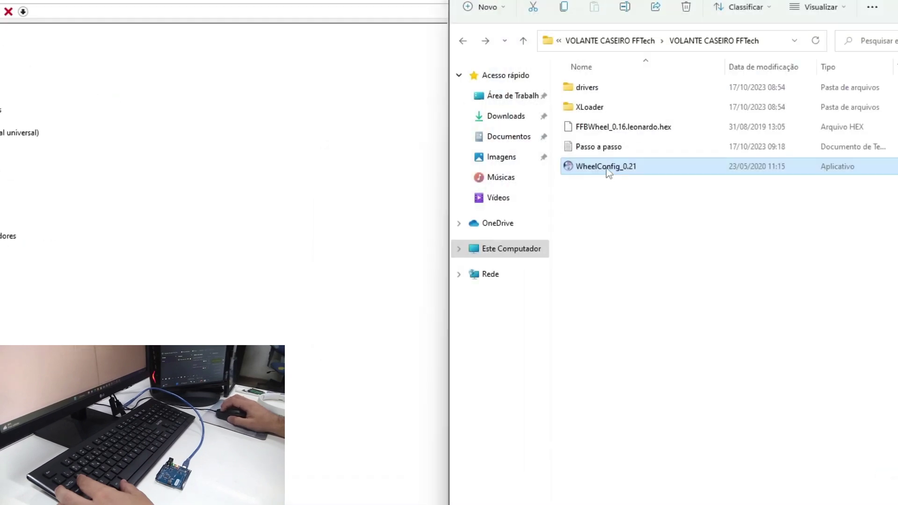
Run WheelConfig_0.21 as administrator, install it in the proposed destination folder and finish the setup with Run WheelConfig enabled
right_click(609, 173)
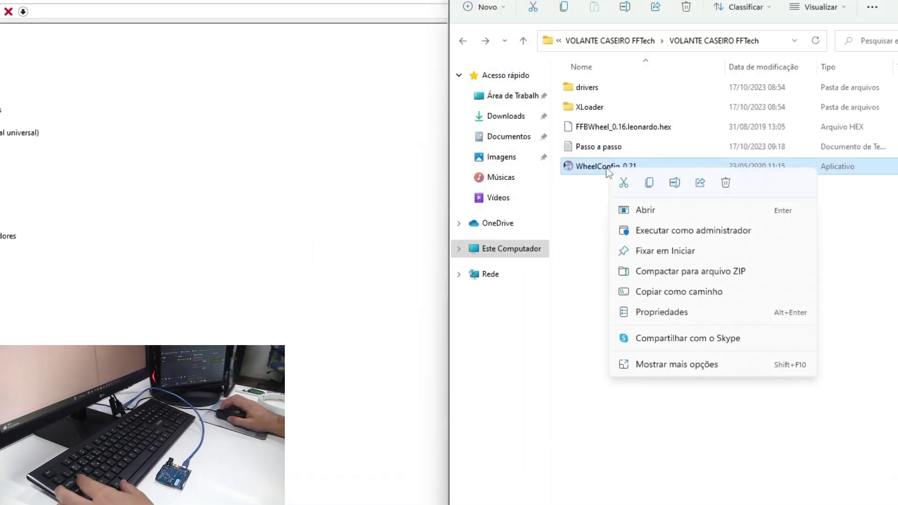
left_click(682, 229)
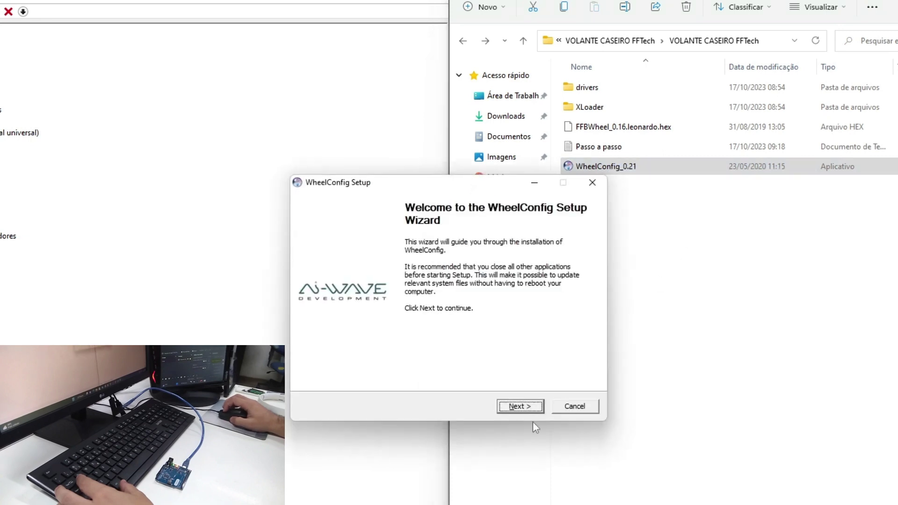
left_click(524, 411)
left_click(519, 407)
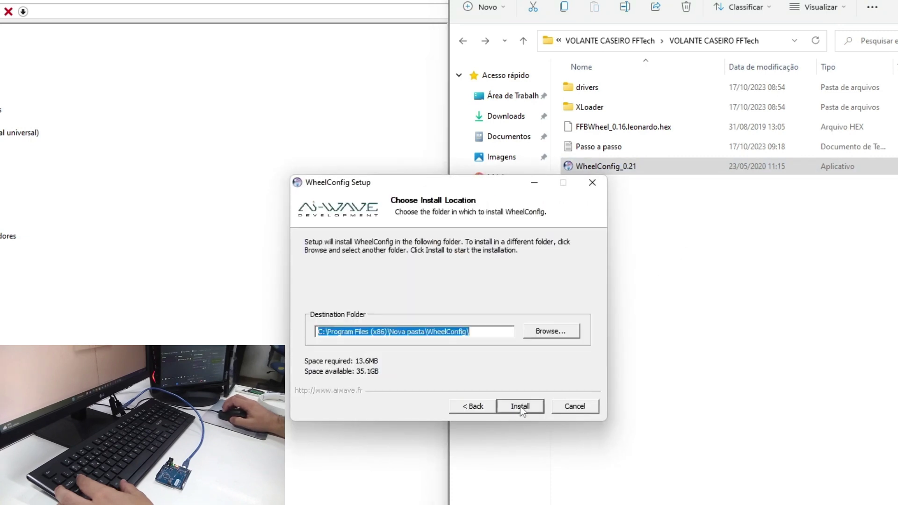
left_click(520, 407)
left_click(520, 408)
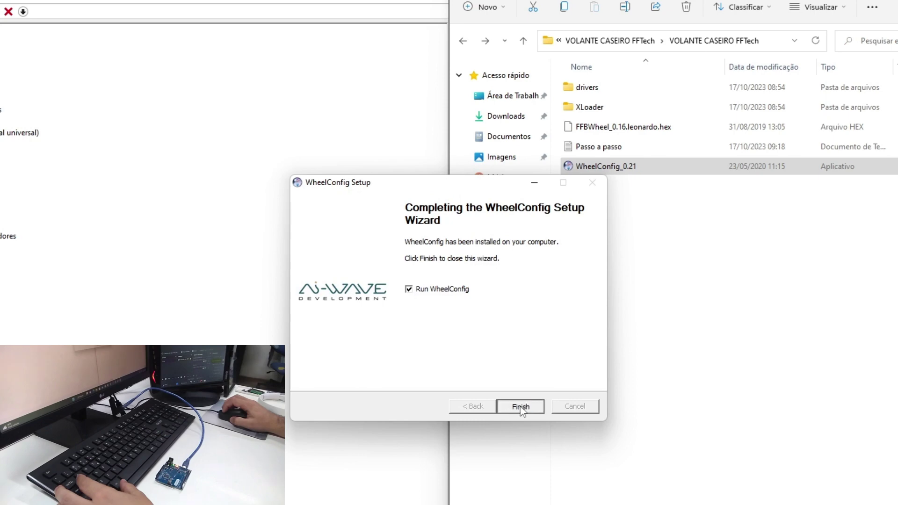
left_click(521, 406)
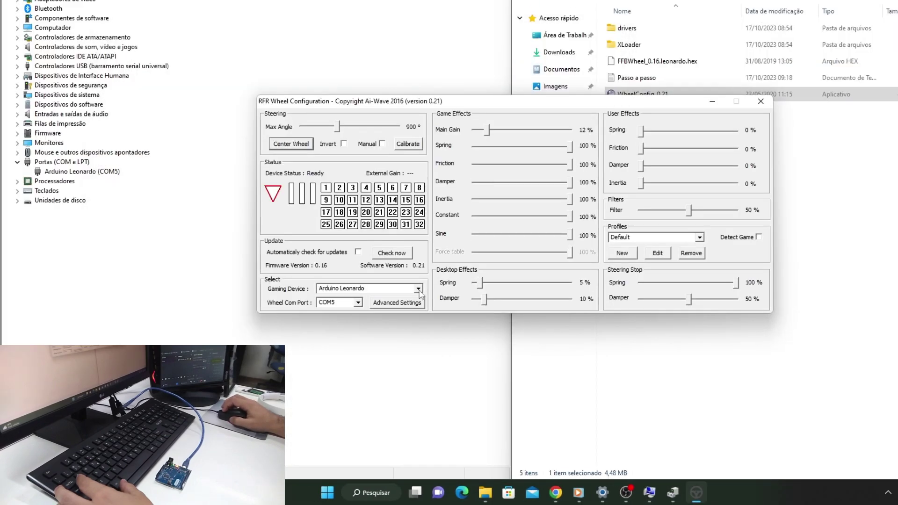
Open the wheel configuration's advanced settings and place that window clear of the main window's steering and status sections
left_click(397, 302)
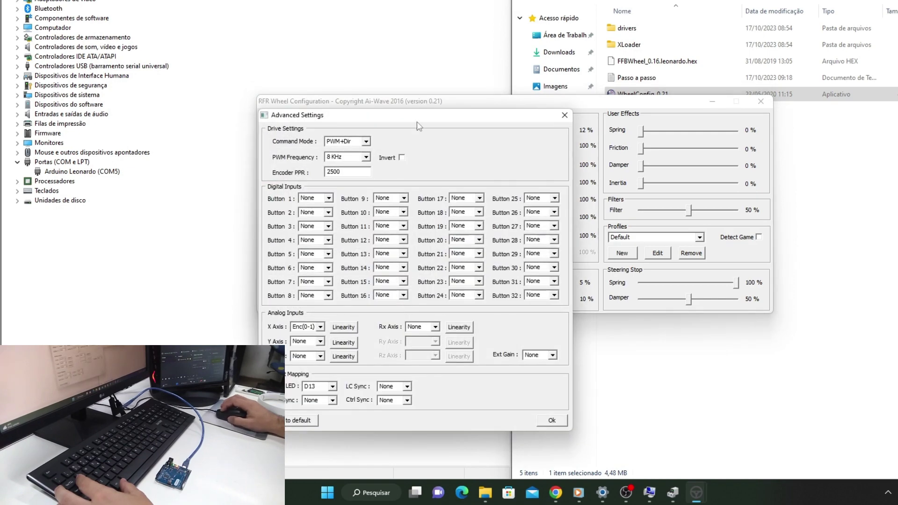
left_click_drag(419, 122, 702, 110)
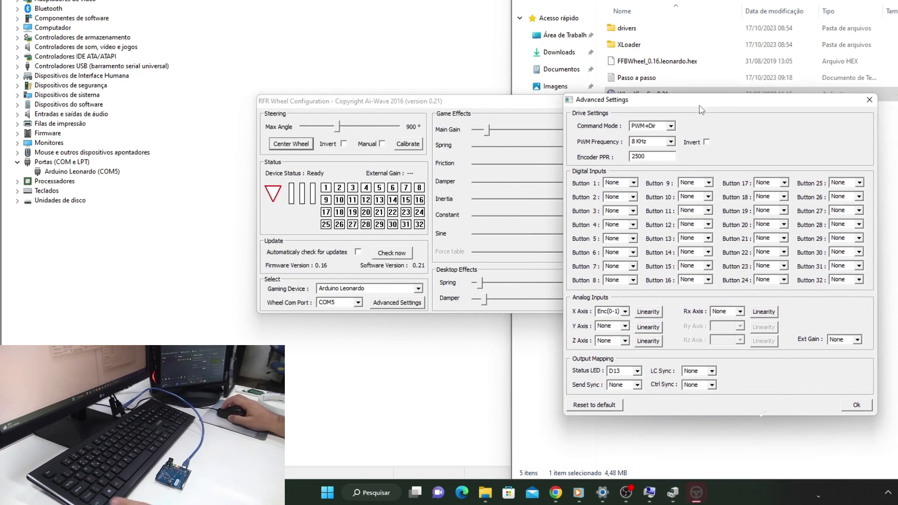